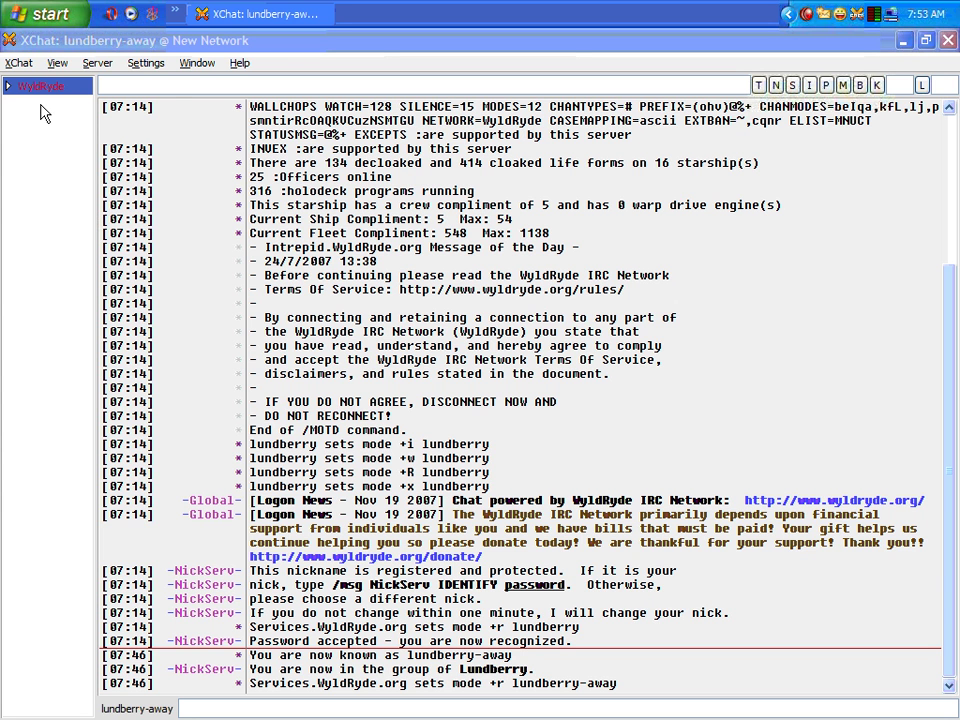
Add a new network entry named us.wyldryde.org to the XChat Network List
{"action": "left_click", "coordinate": [19, 62]}
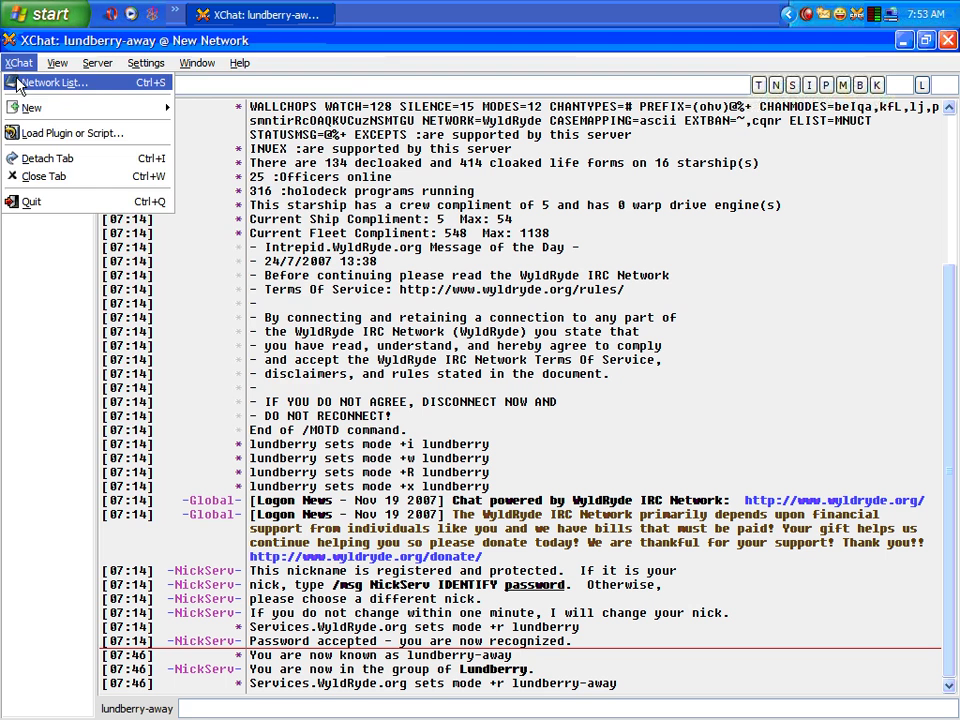
{"action": "left_click", "coordinate": [20, 82]}
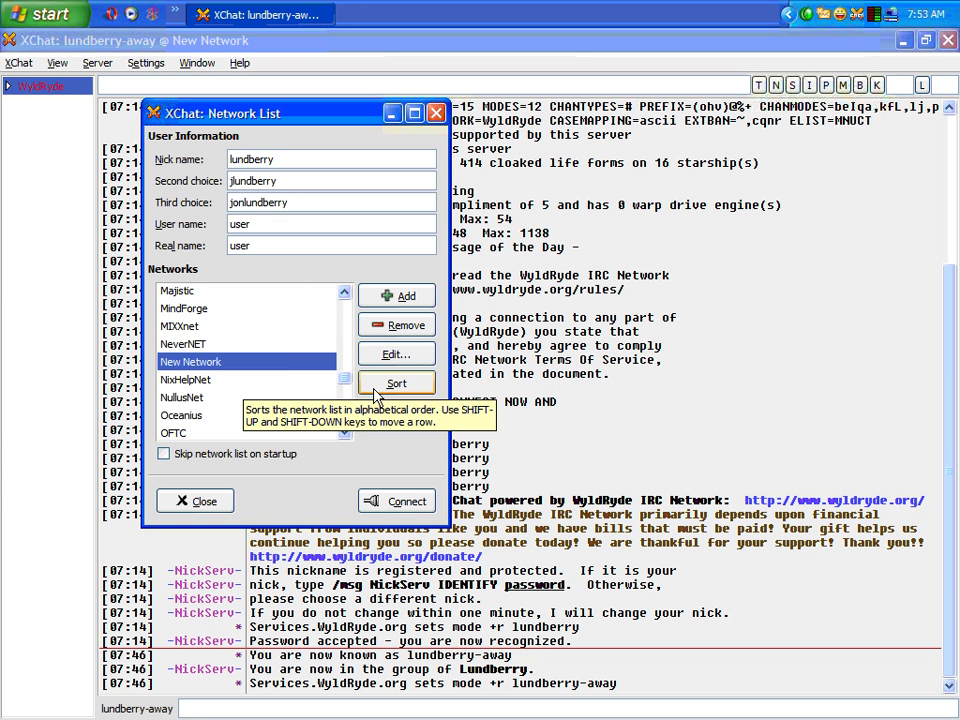
{"action": "left_click", "coordinate": [406, 301]}
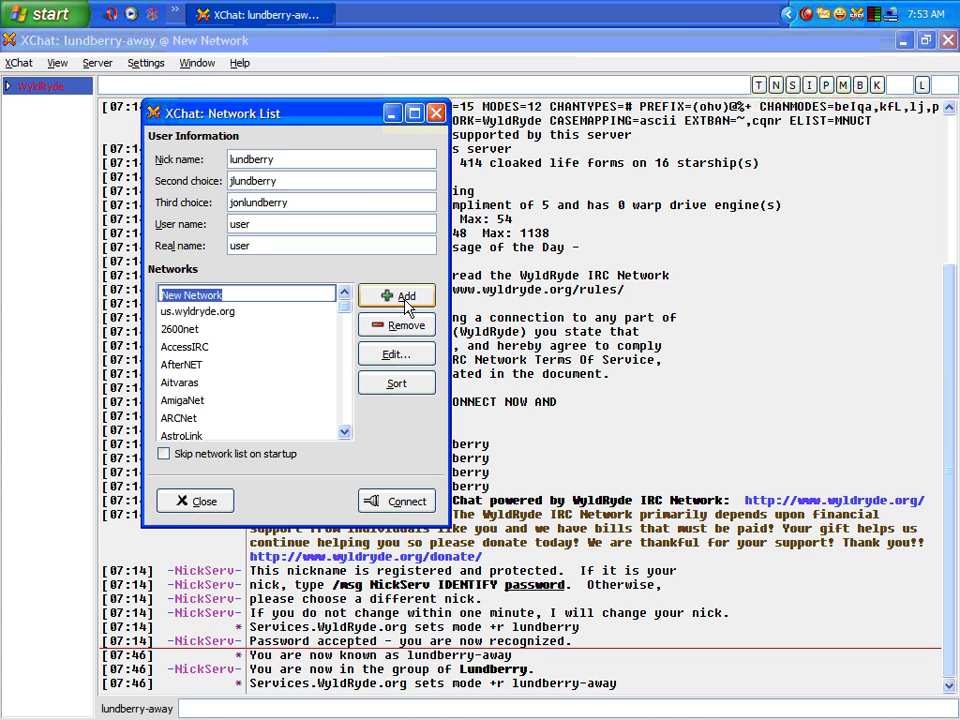
{"action": "type", "text": "us.w"}
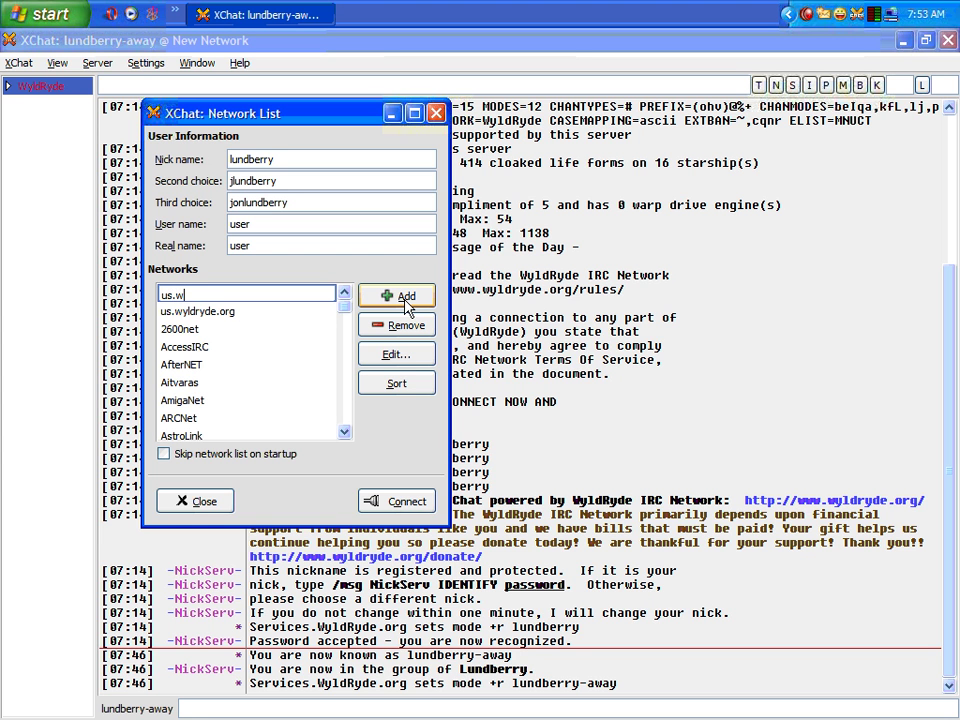
{"action": "type", "text": "yldryde.org"}
{"action": "key", "text": "Return"}
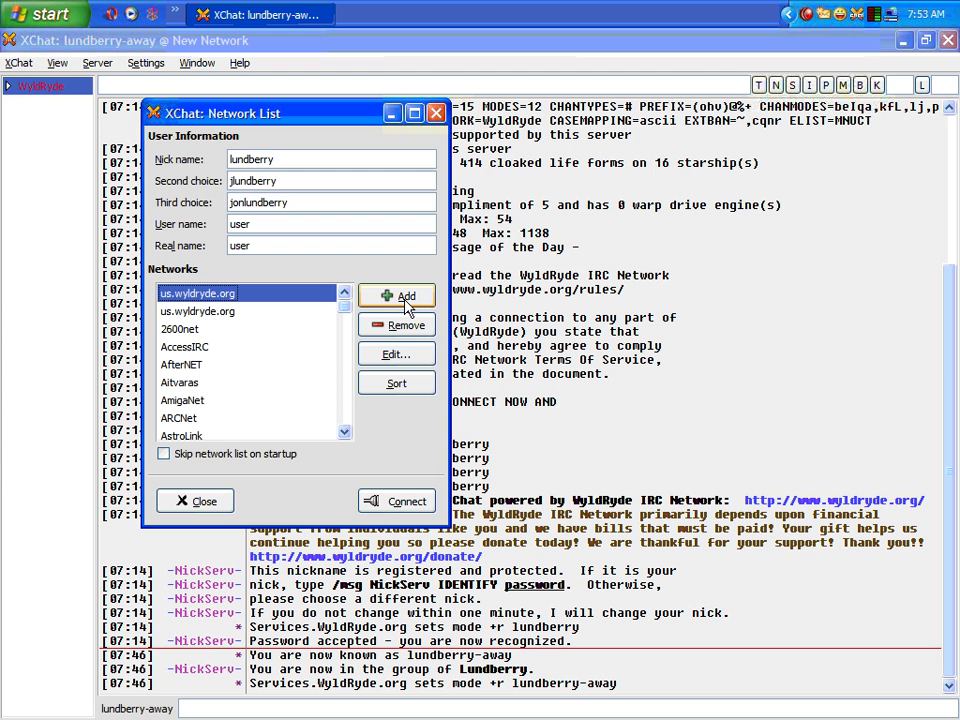
Replace the network's newserver/6667 server with us.wyldryde.org and turn off the proxy server
{"action": "left_click", "coordinate": [394, 356]}
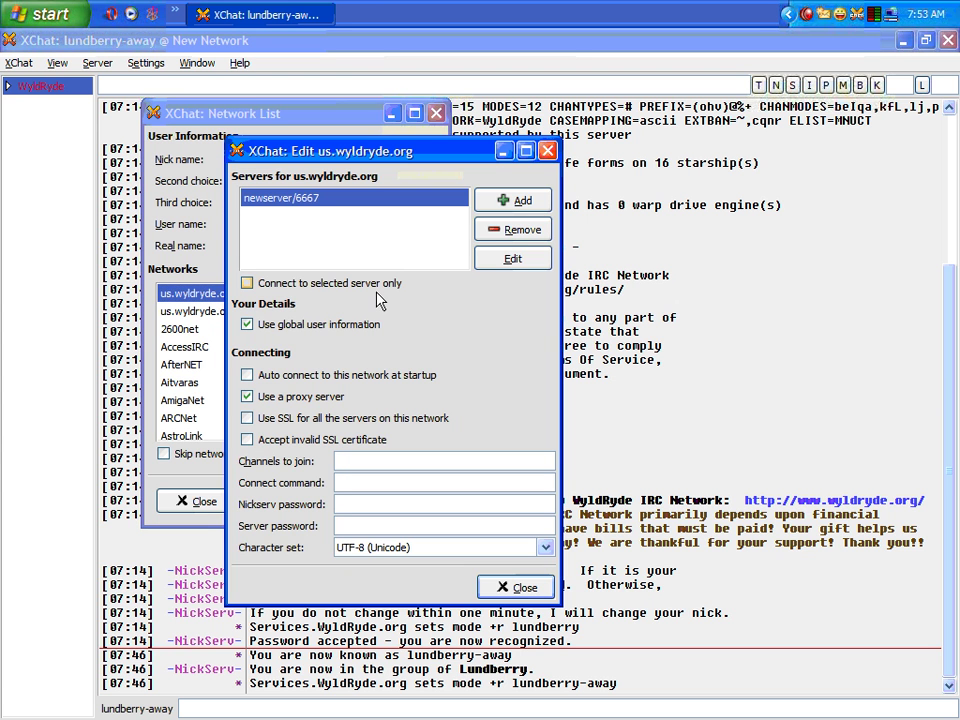
{"action": "left_click", "coordinate": [499, 260]}
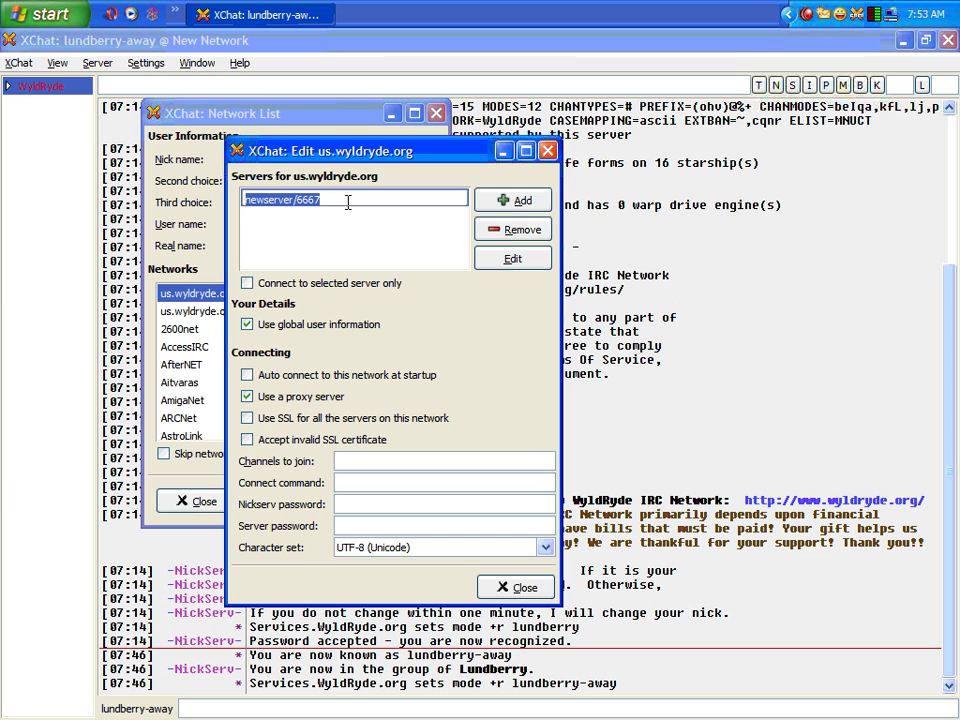
{"action": "type", "text": "us.wyld"}
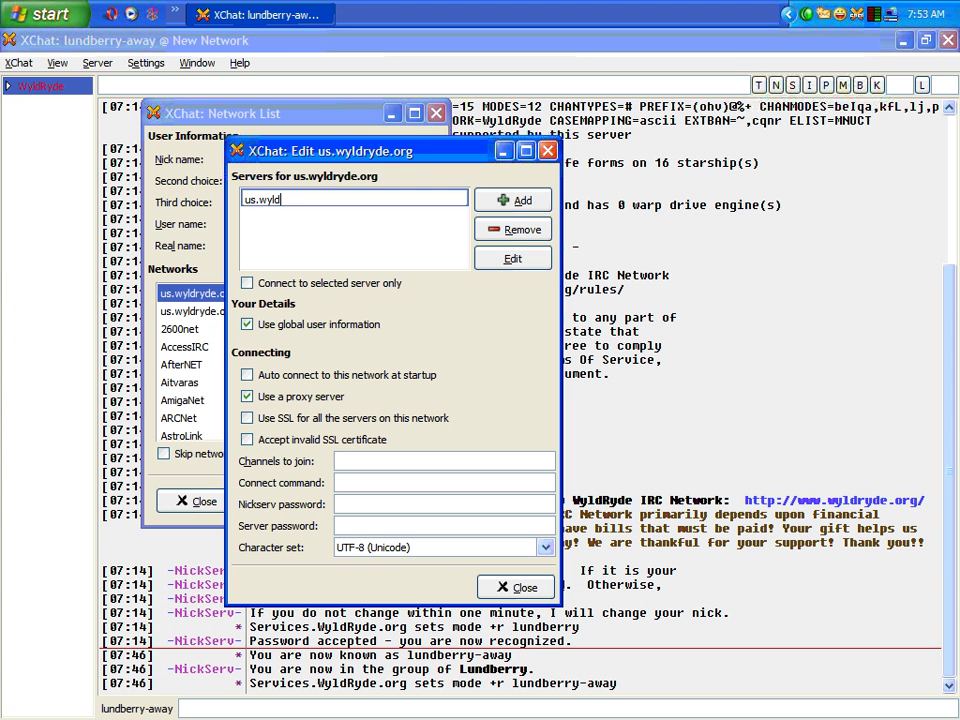
{"action": "type", "text": "ryde.org"}
{"action": "left_click", "coordinate": [349, 204]}
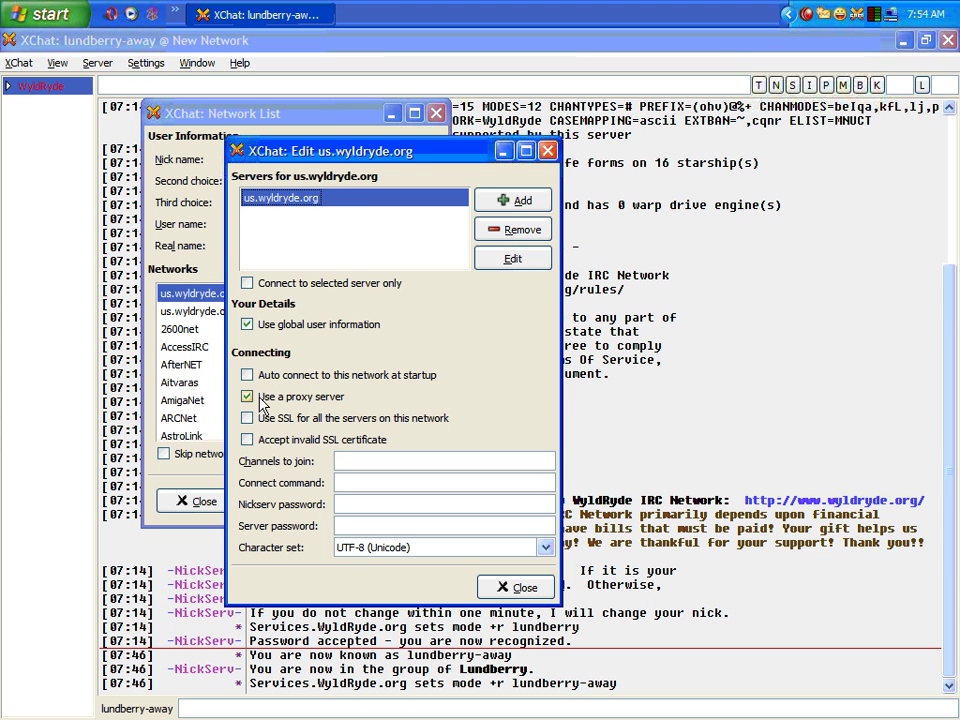
{"action": "left_click", "coordinate": [263, 402]}
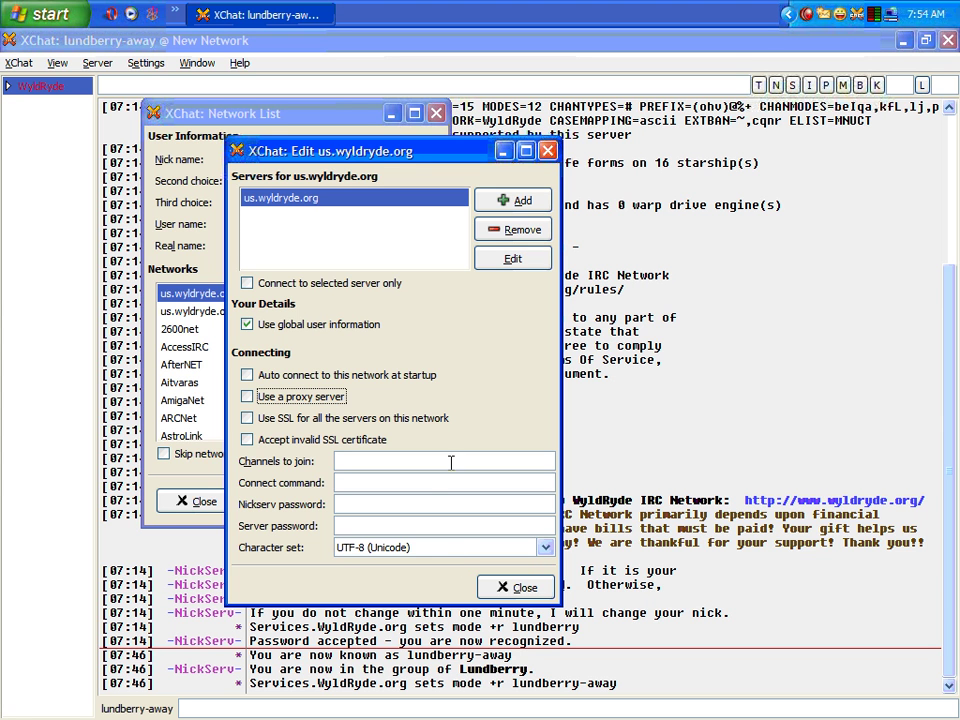
Close the network edit window and replace the first nick name with fredandbeans
{"action": "left_click", "coordinate": [500, 594]}
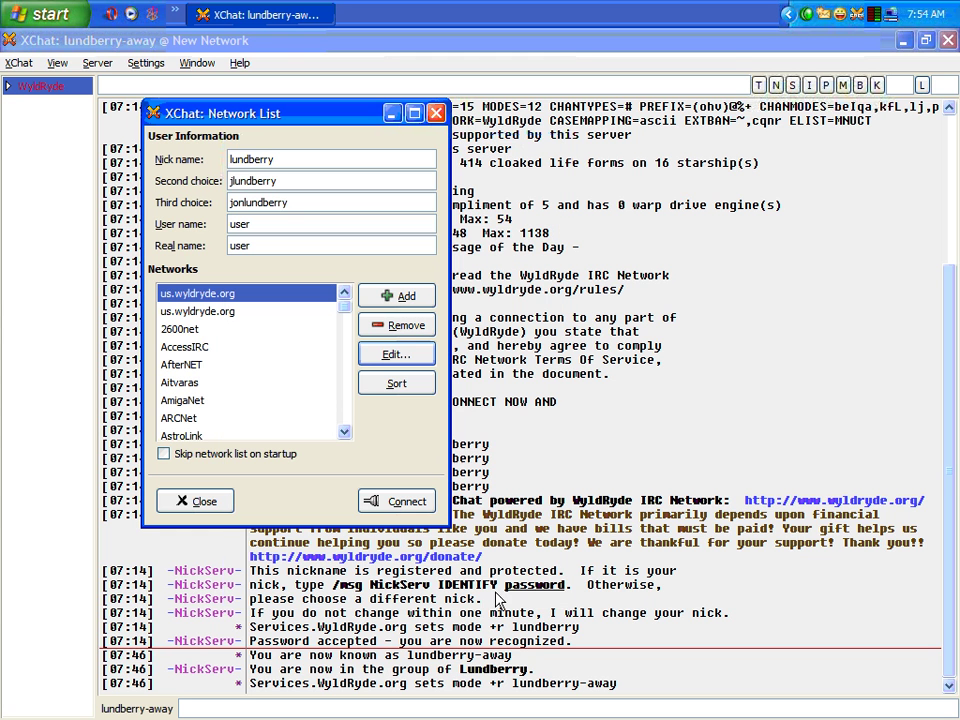
{"action": "double_click", "coordinate": [314, 160]}
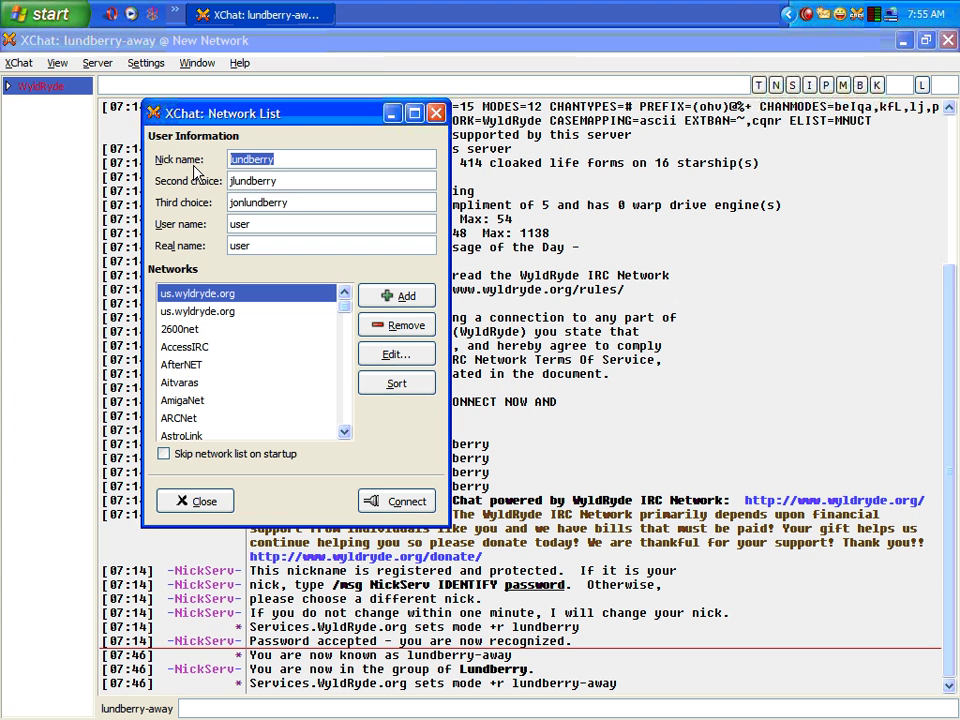
{"action": "type", "text": "fred"}
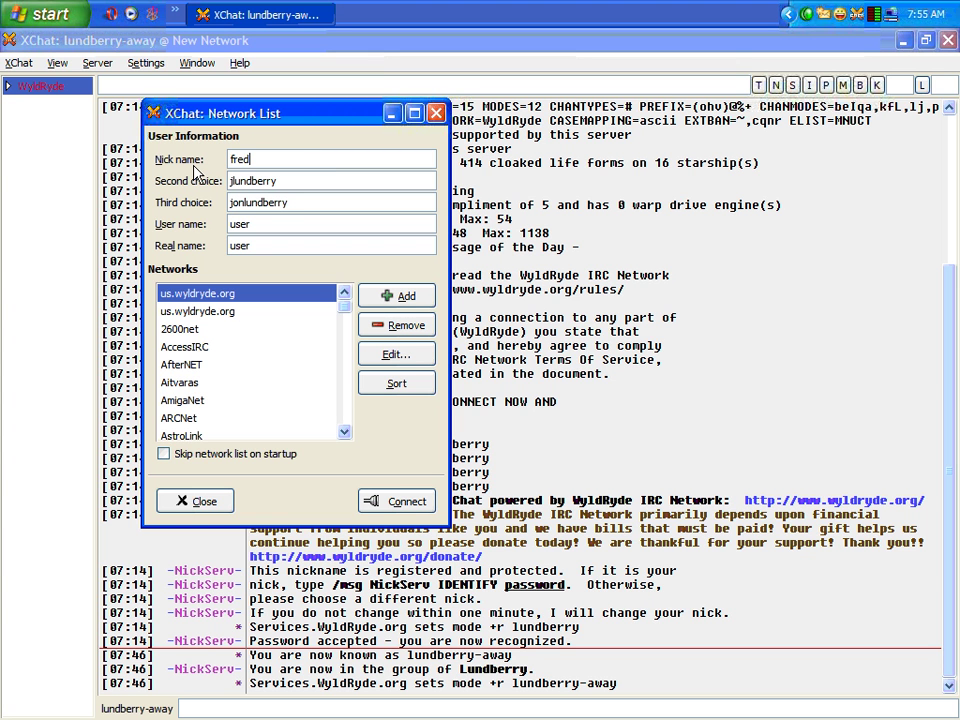
{"action": "type", "text": "andbeeans"}
Connect to the us.wyldryde.org network as fredandbeans
{"action": "left_click", "coordinate": [403, 504]}
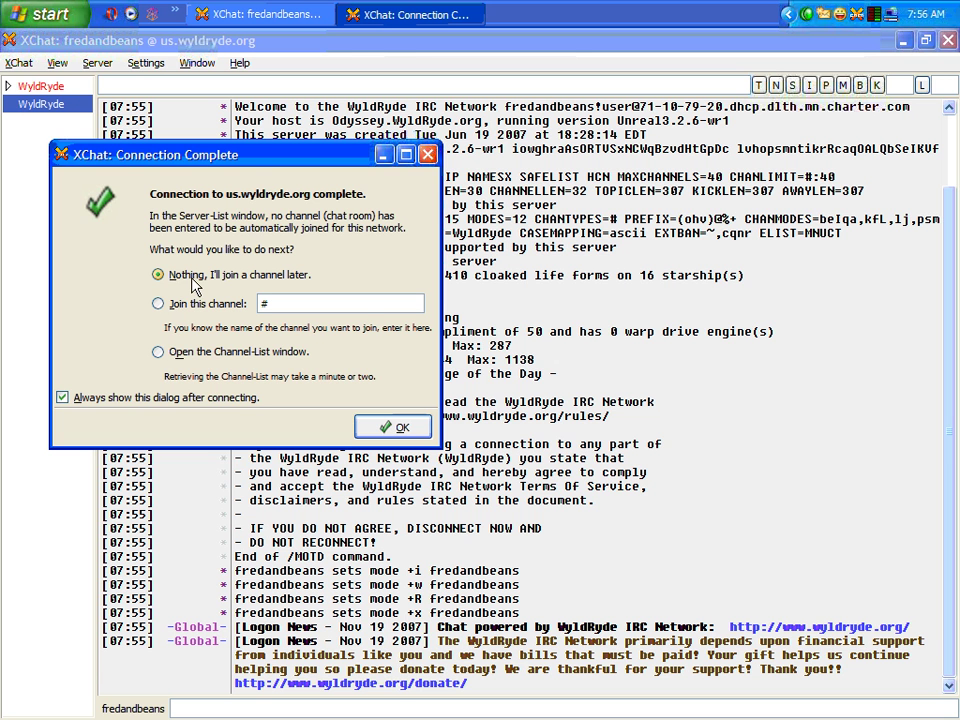
Dismiss the Connection Complete dialog with 'Nothing, I'll join a channel later'
{"action": "left_click", "coordinate": [392, 427]}
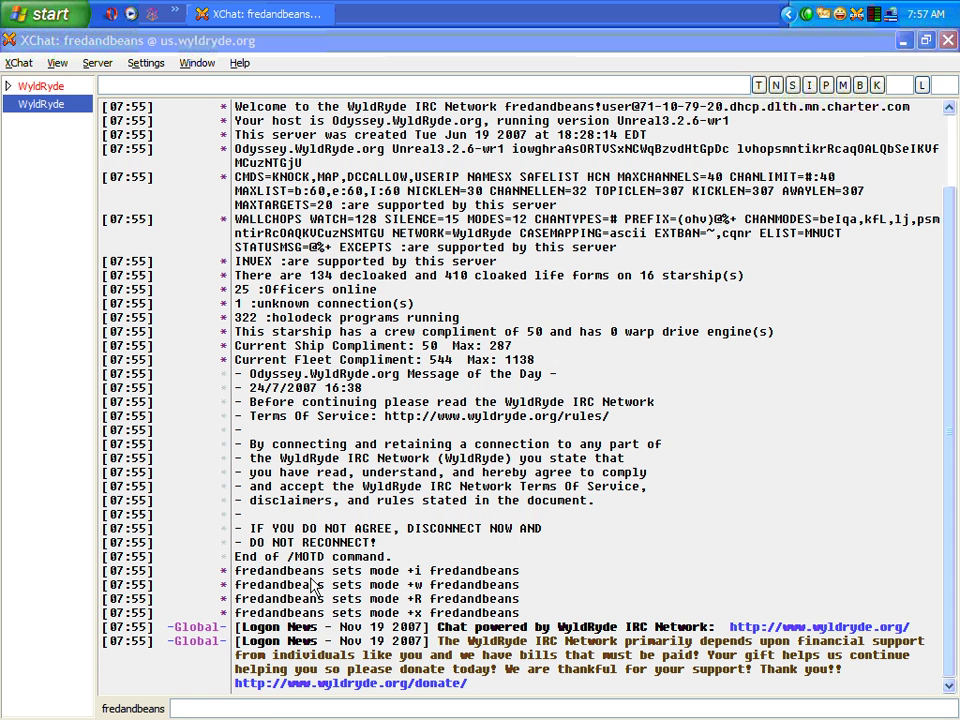
Send /ns register with a password and e-mail address to register the nick
{"action": "left_click", "coordinate": [262, 707]}
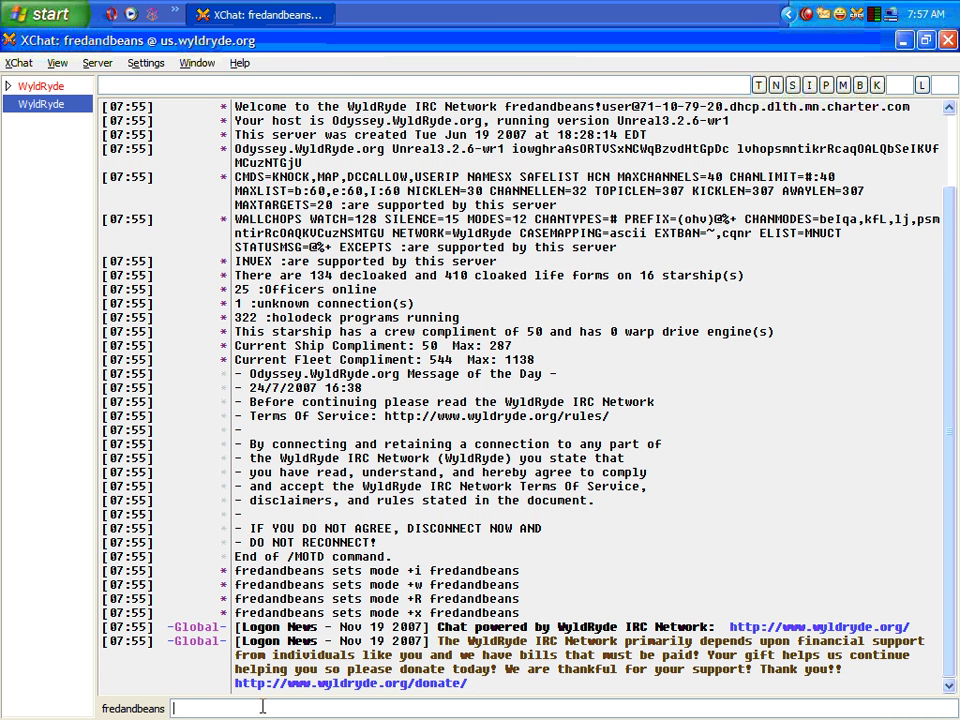
{"action": "type", "text": "/"}
{"action": "type", "text": "ns register "}
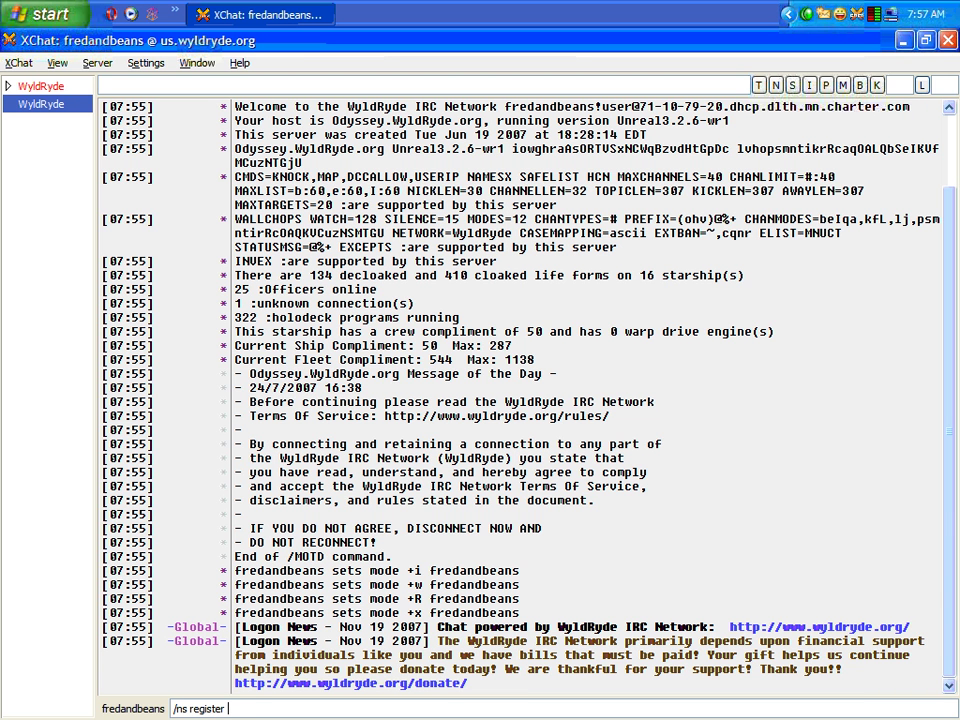
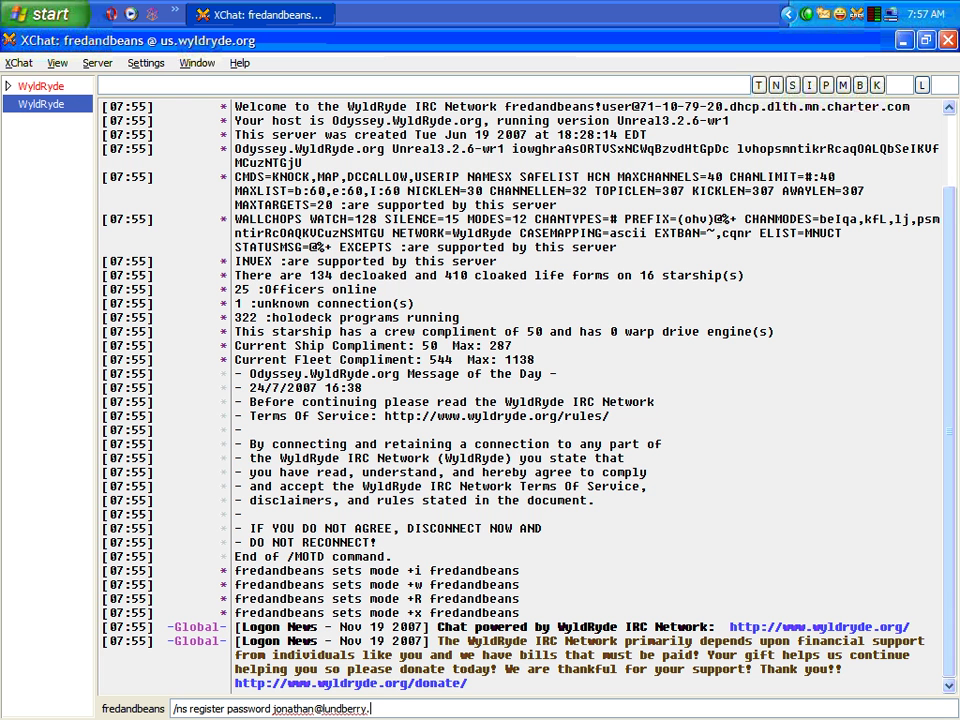
{"action": "key", "text": "Return"}
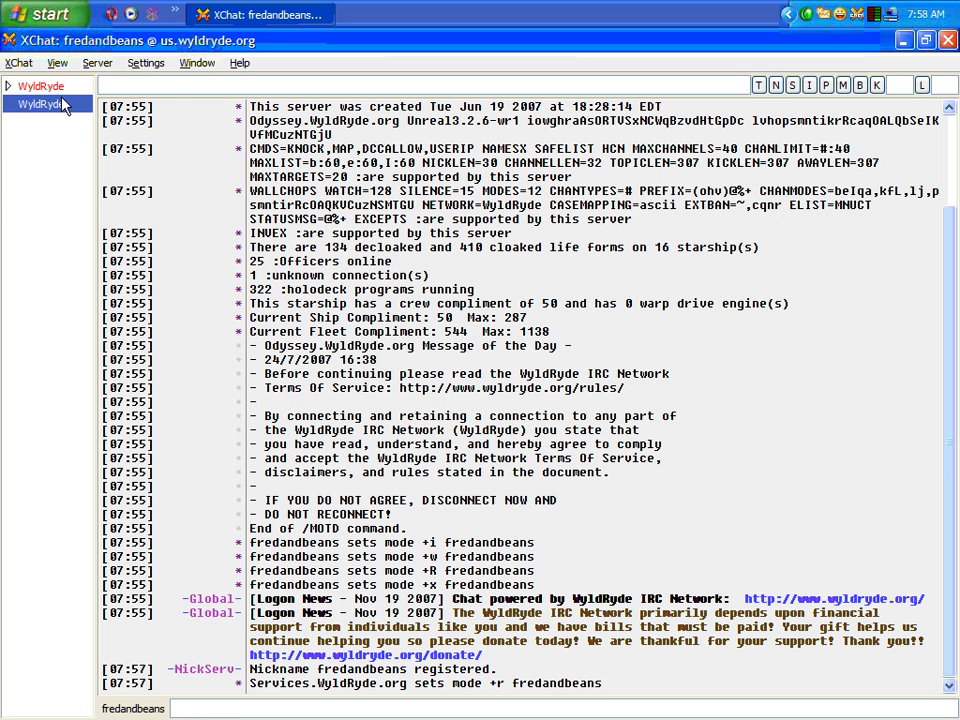
In the us.wyldryde.org network settings, add #chris to channels to join and store the NickServ password
{"action": "left_click", "coordinate": [24, 62]}
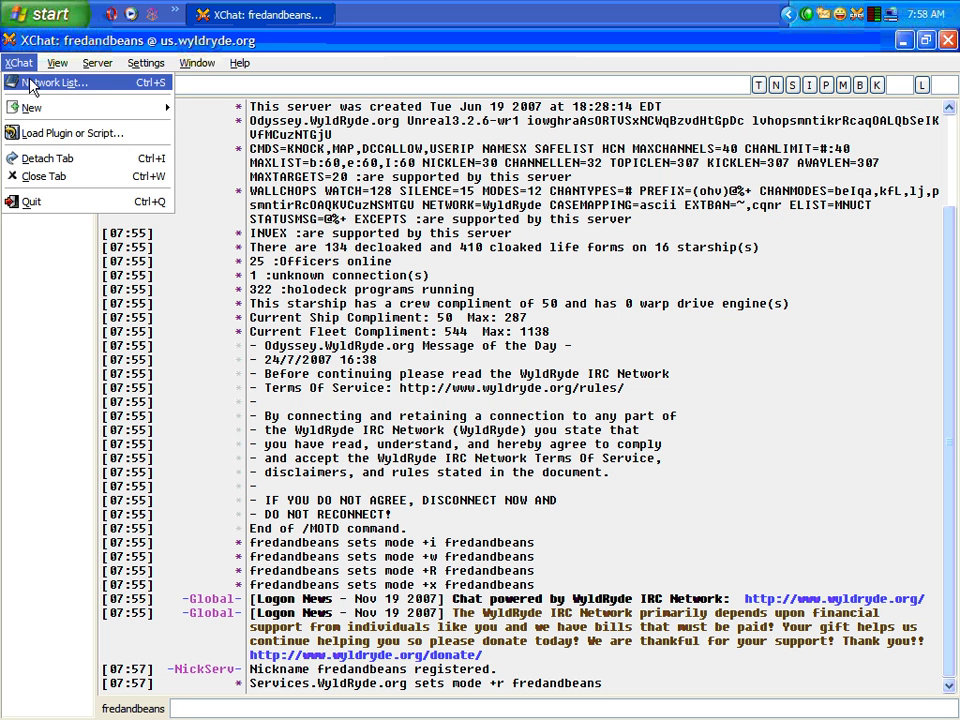
{"action": "left_click", "coordinate": [31, 84]}
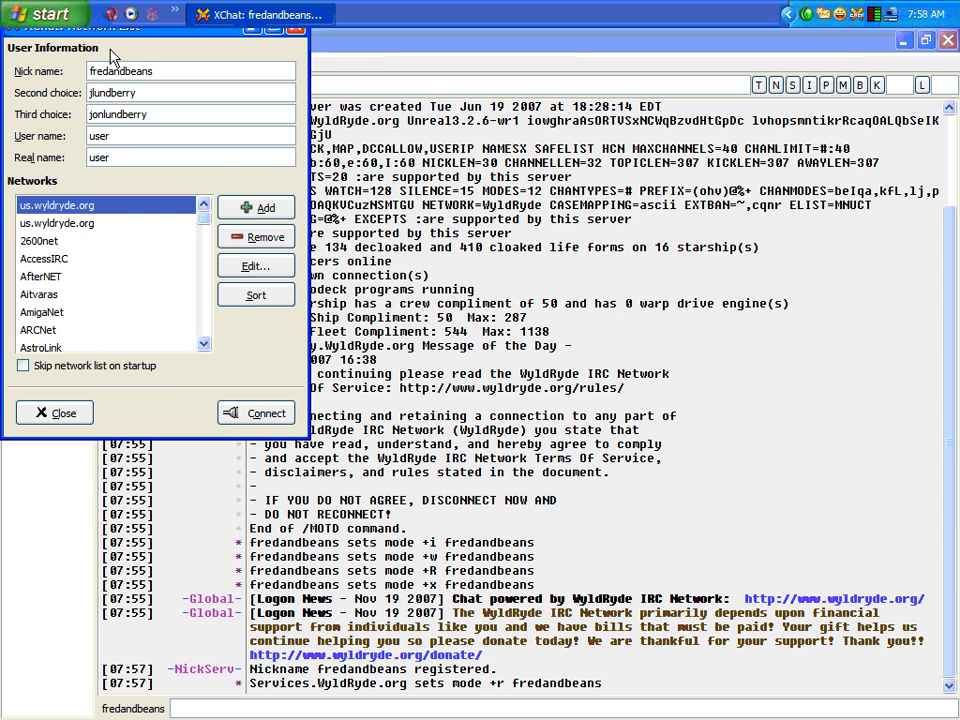
{"action": "left_click_drag", "start_coordinate": [99, 25], "coordinate": [268, 132]}
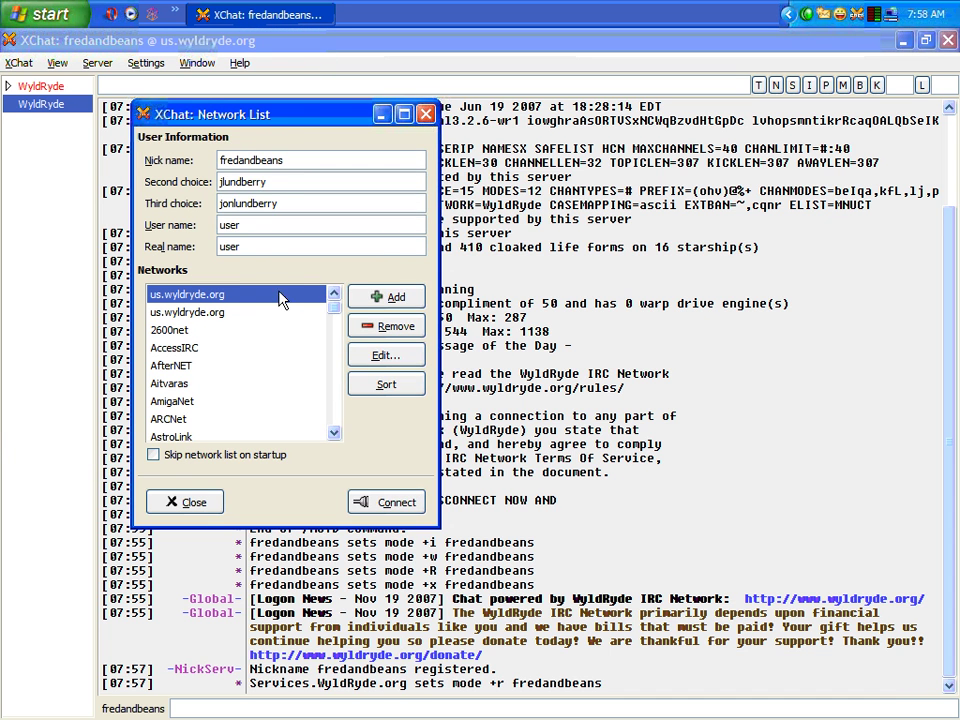
{"action": "left_click", "coordinate": [383, 353]}
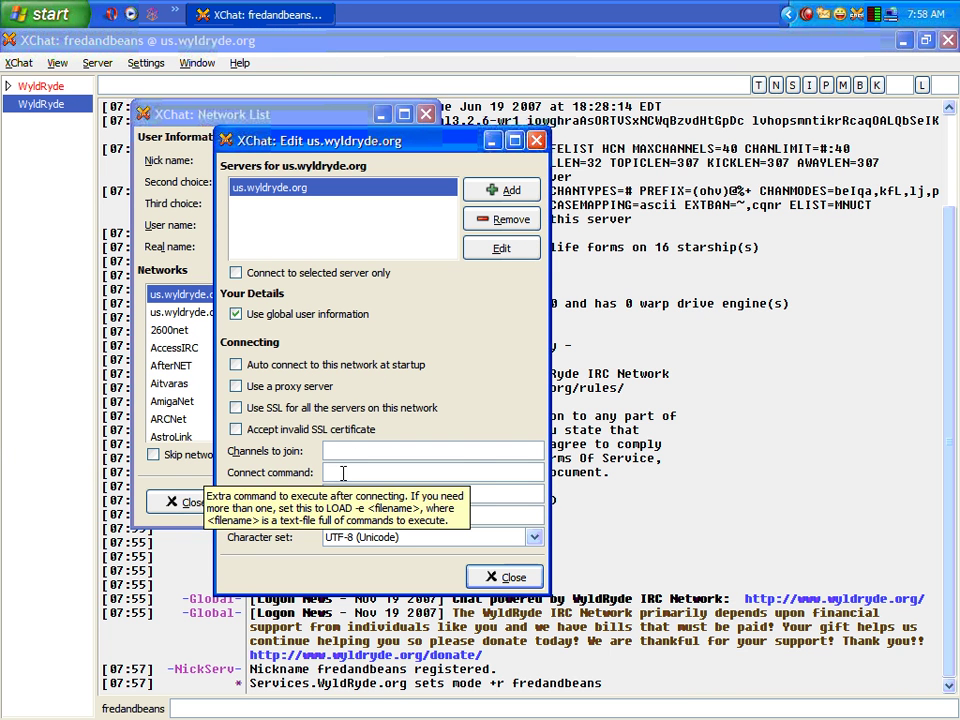
{"action": "left_click", "coordinate": [367, 454]}
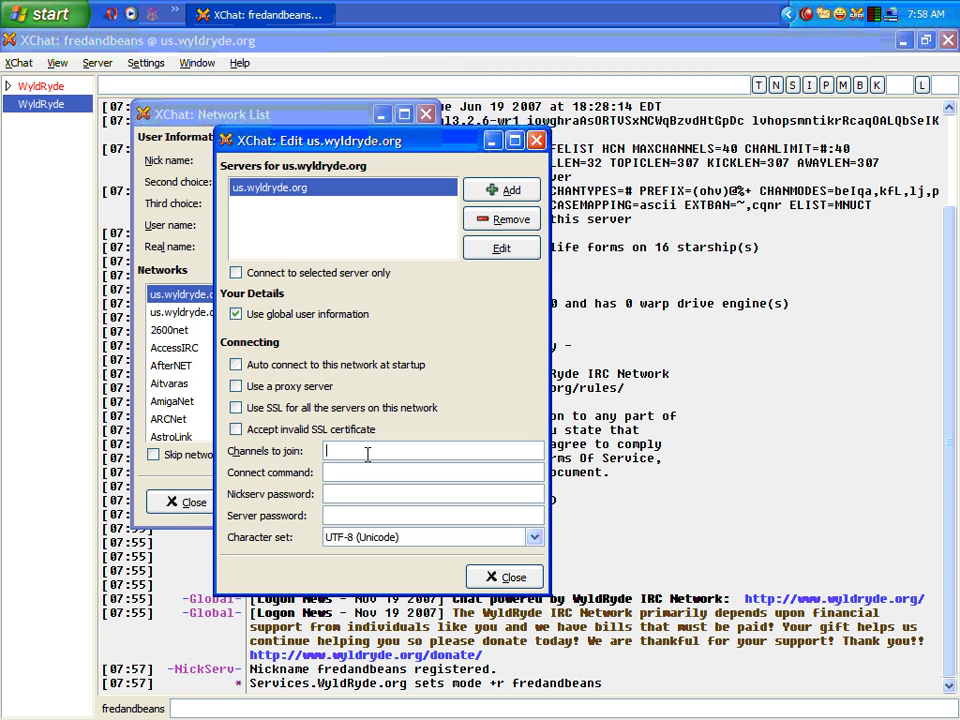
{"action": "type", "text": "#chris"}
{"action": "left_click", "coordinate": [359, 491]}
{"action": "type", "text": "********"}
{"action": "left_click", "coordinate": [505, 577]}
Close the network list and change the nick to fredandbeans1
{"action": "left_click", "coordinate": [165, 502]}
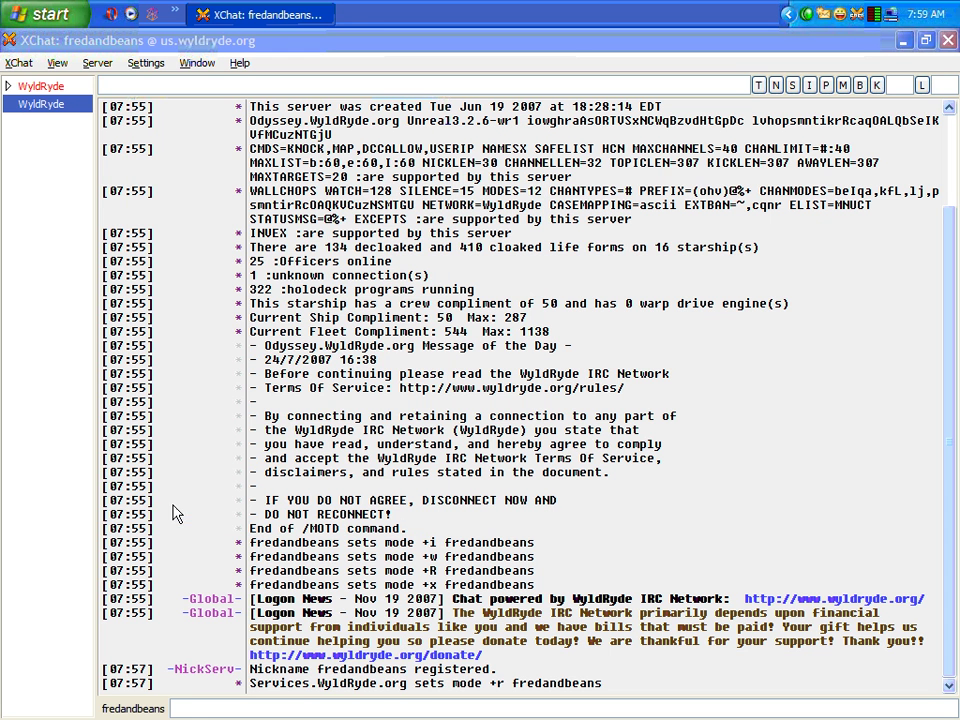
{"action": "left_click", "coordinate": [133, 708]}
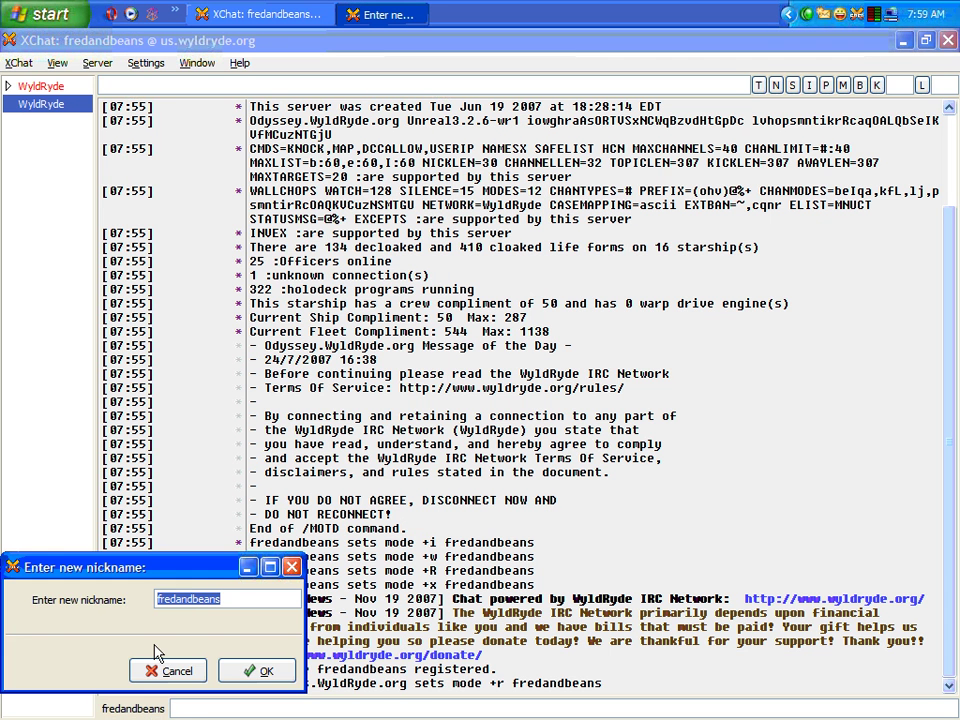
{"action": "left_click", "coordinate": [237, 596]}
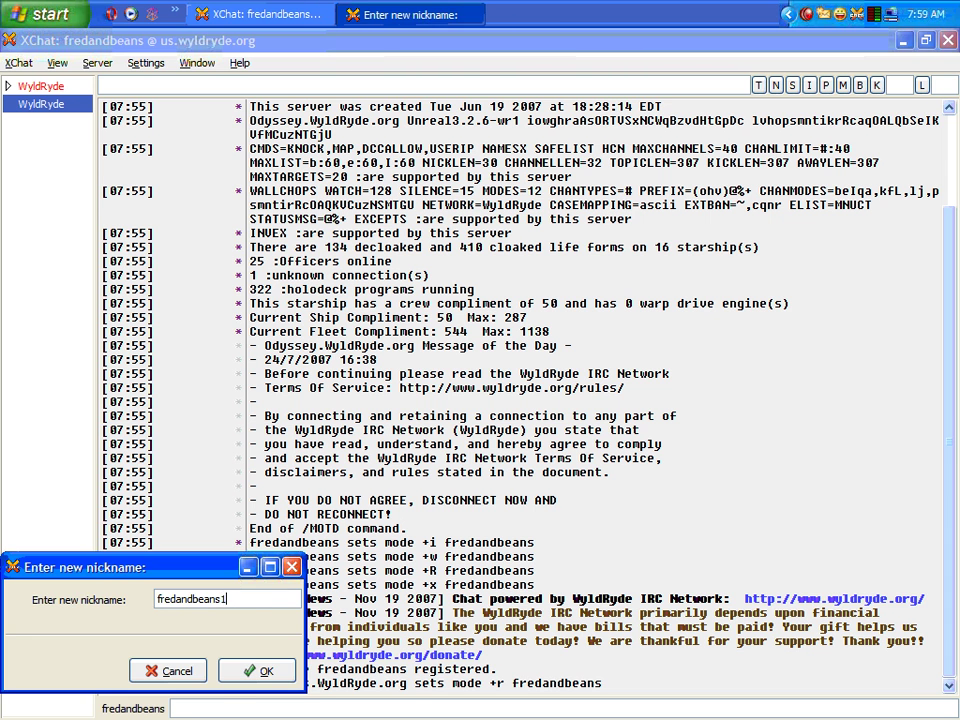
{"action": "key", "text": "Return"}
Change the nick from fredandbeans1 back to fredandbeans
{"action": "left_click", "coordinate": [168, 708]}
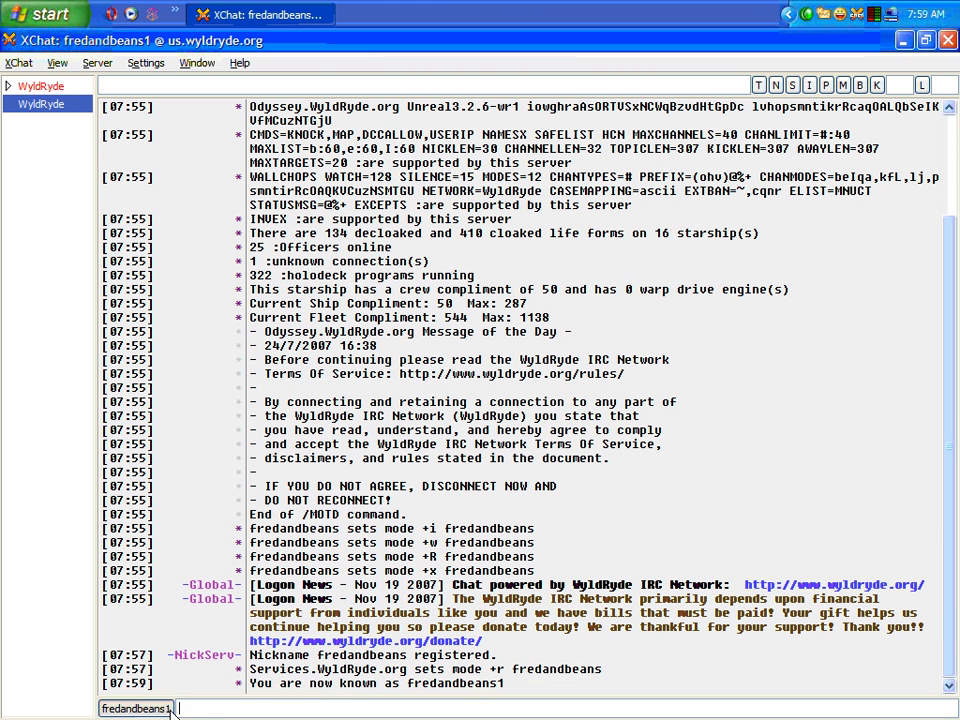
{"action": "left_click", "coordinate": [278, 603]}
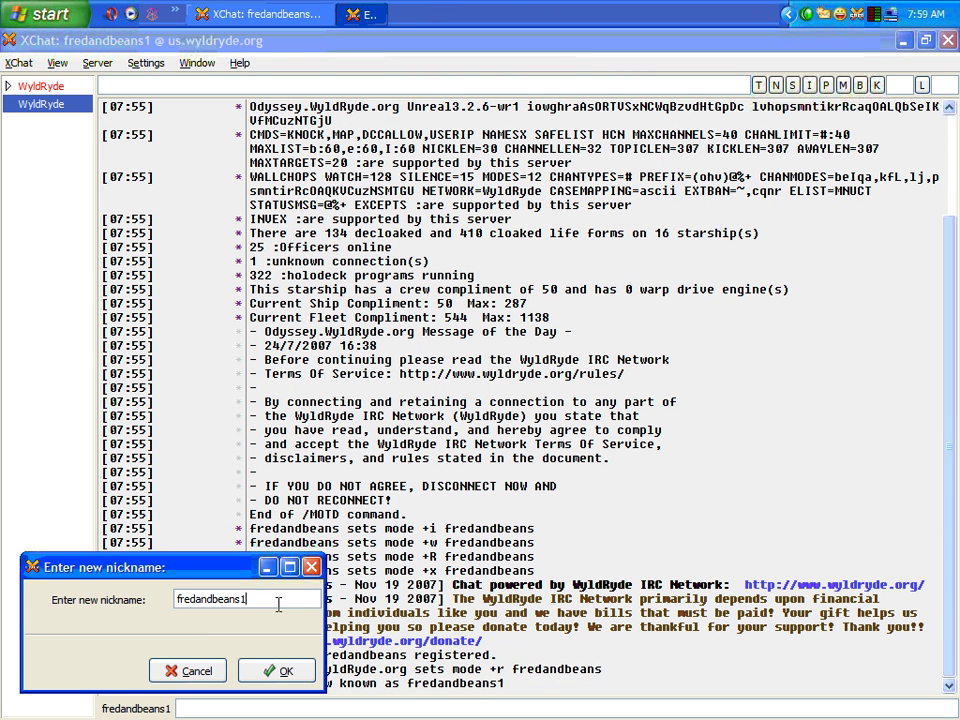
{"action": "key", "text": "BackSpace"}
{"action": "key", "text": "Return"}
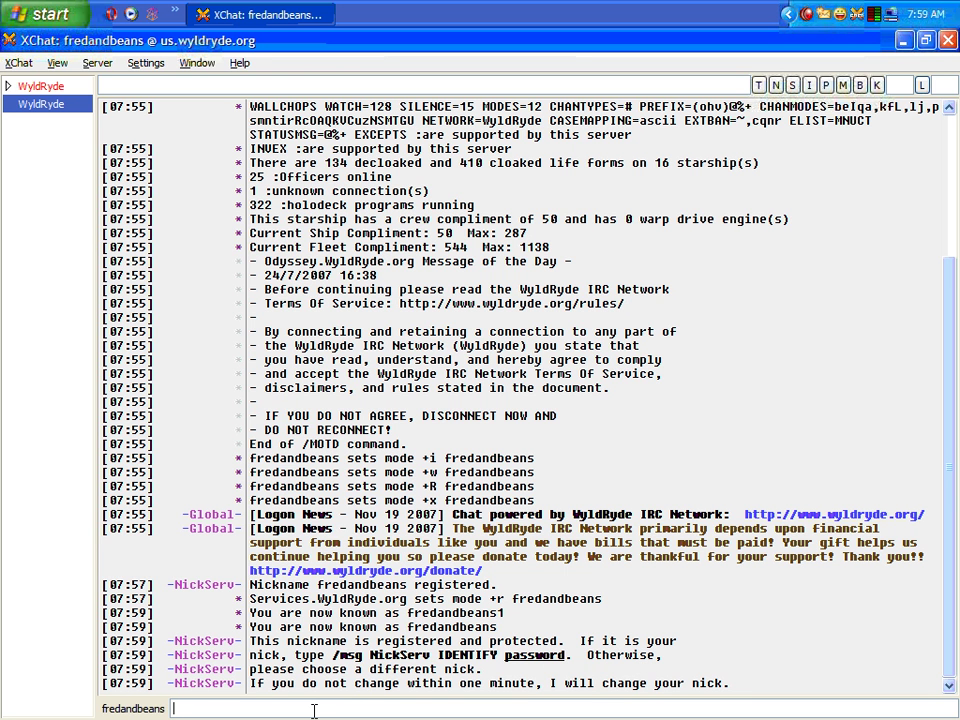
Identify to NickServ with /ns identify and the account password, then start a /nick command
{"action": "type", "text": "/ns identify"}
{"action": "type", "text": "password"}
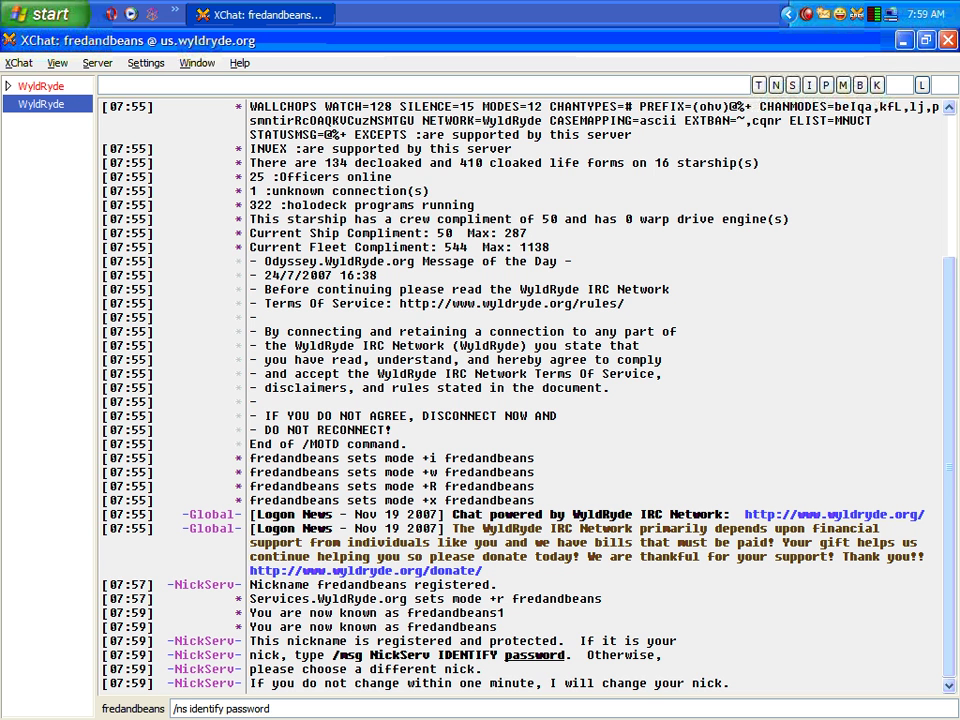
{"action": "key", "text": "Return"}
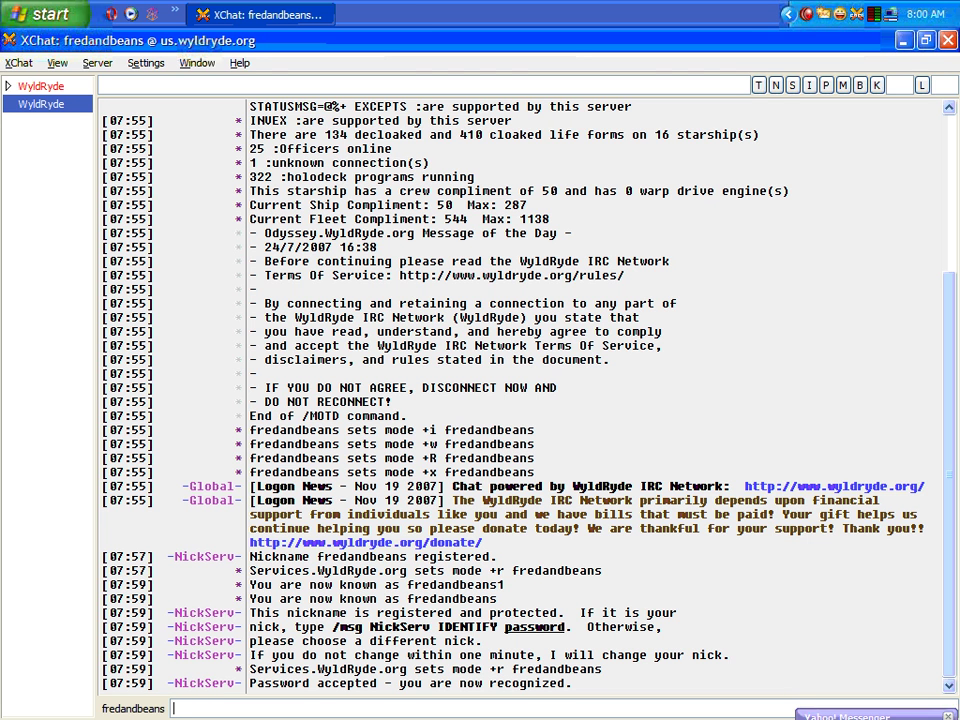
{"action": "type", "text": "/"}
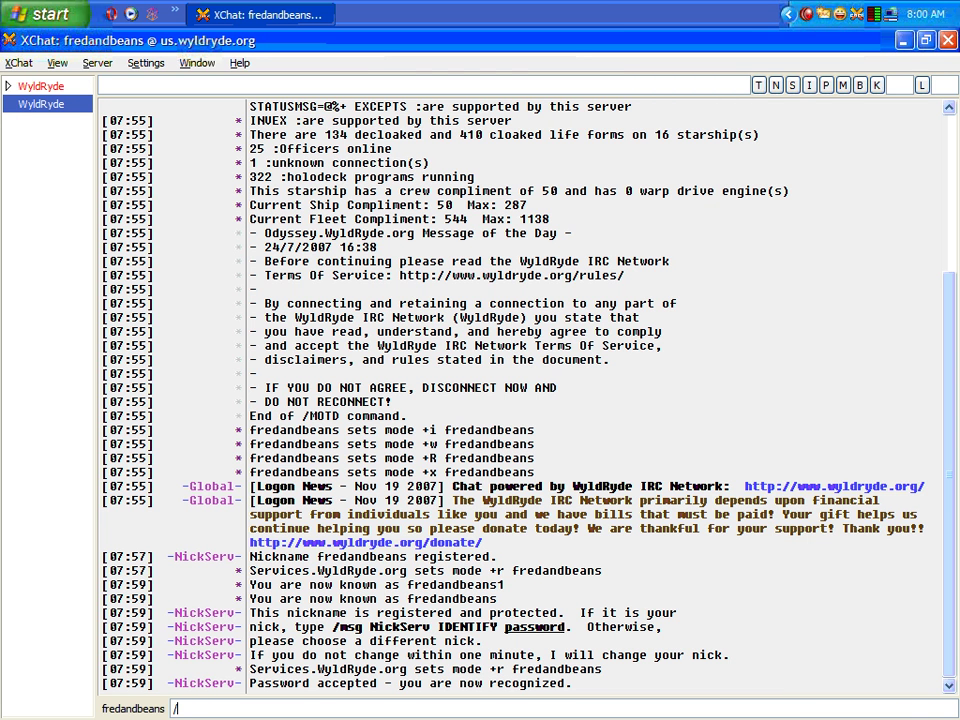
{"action": "type", "text": "nick"}
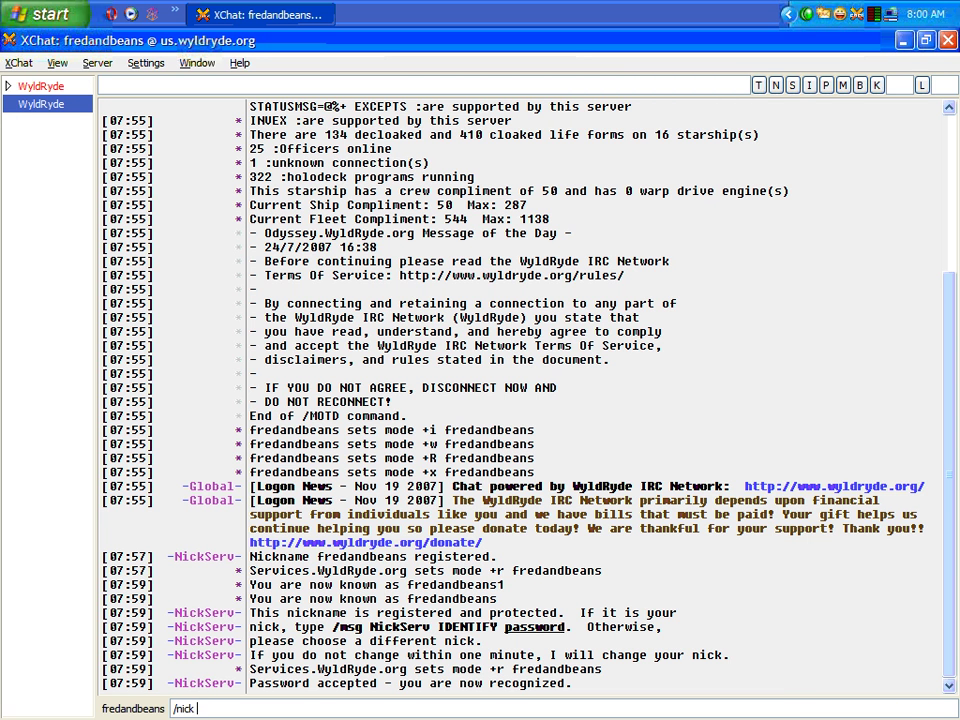